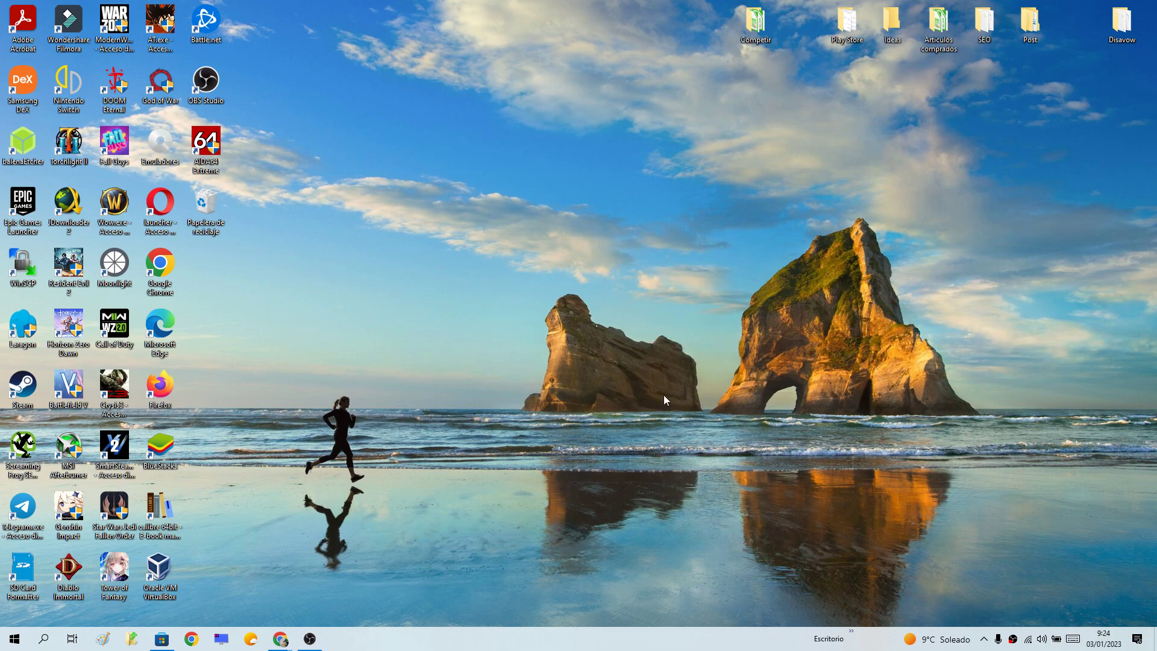
# - Open the volume mixer from the system sound options, reposition its window mid-desktop and close it
pyautogui.rightClick(1042, 642)
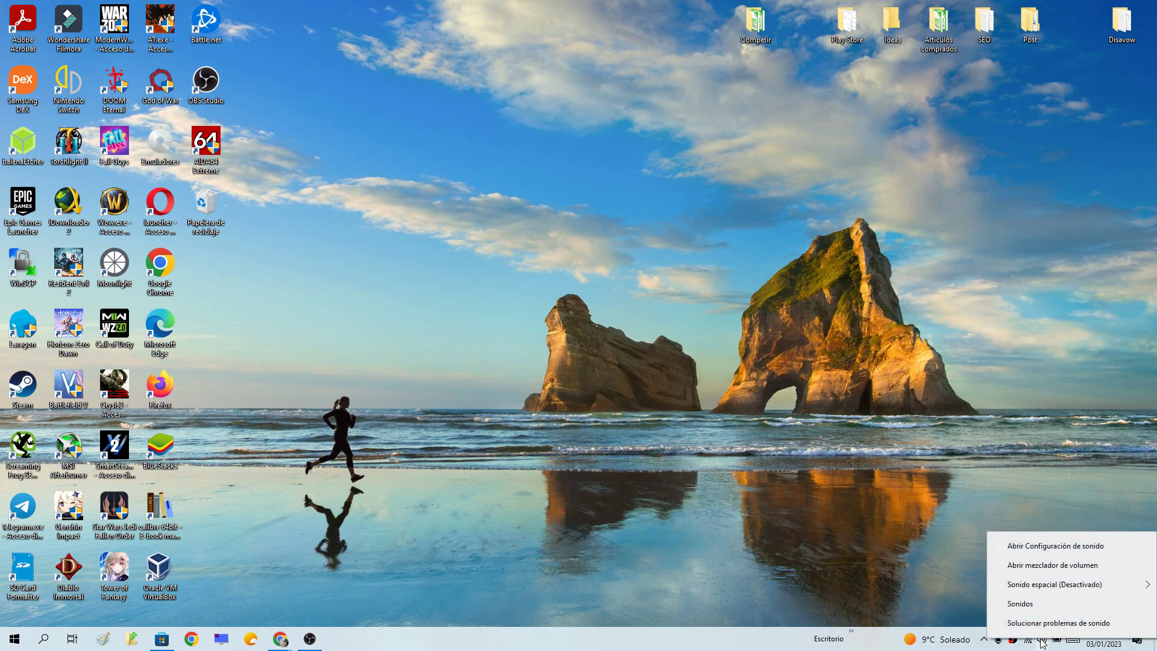
pyautogui.click(1023, 567)
pyautogui.moveTo(1022, 425); pyautogui.dragTo(714, 235)
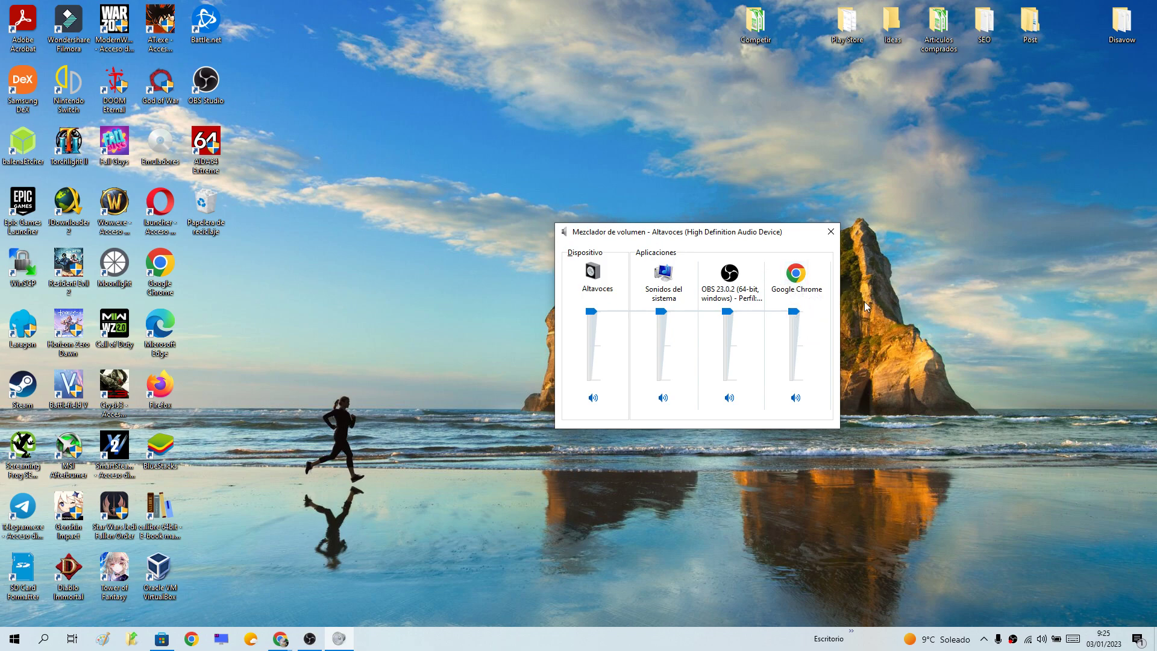
pyautogui.click(832, 235)
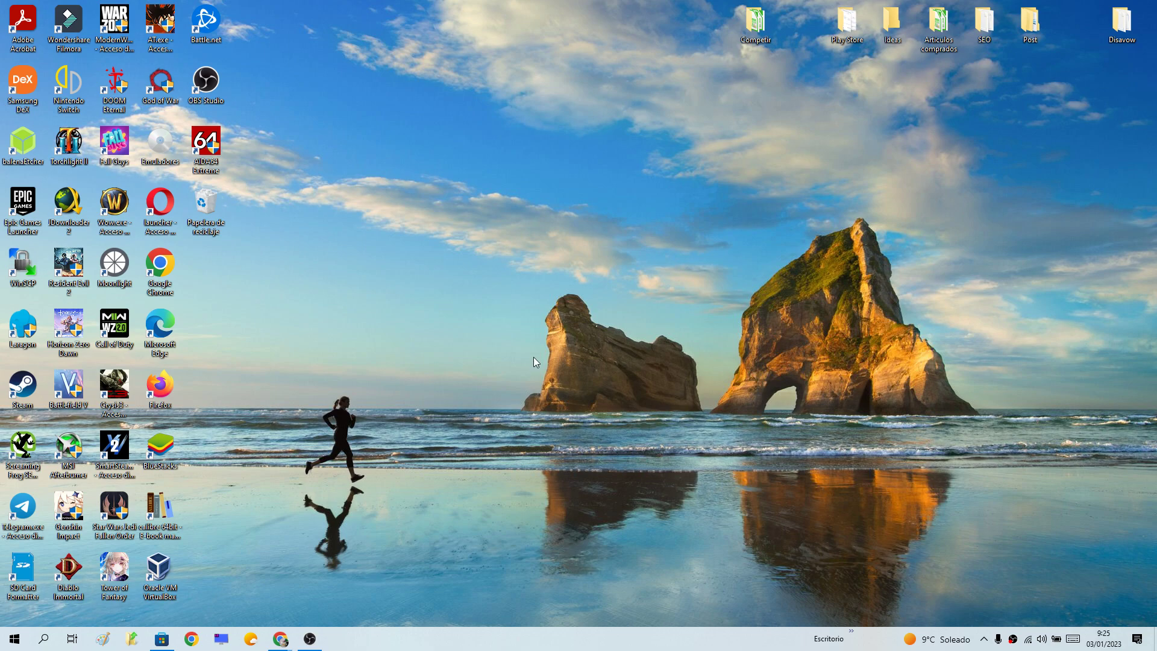
# - Search Windows for "panel de control" and open the Panel de control
pyautogui.click(45, 646)
pyautogui.write('p')
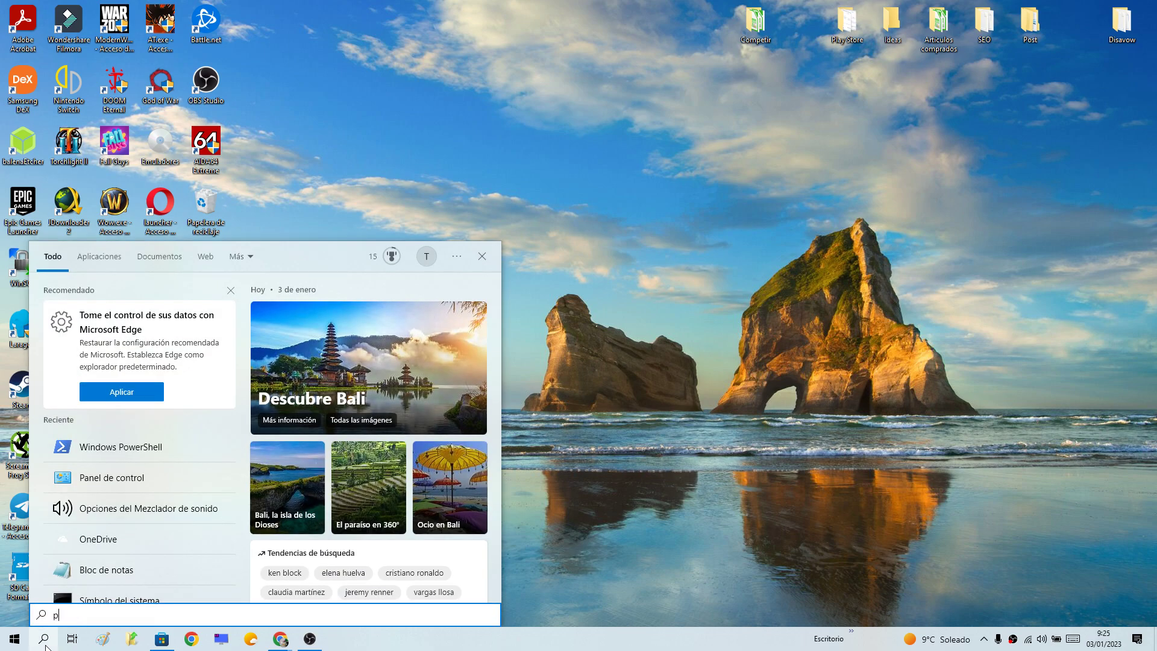
pyautogui.write('anel de control')
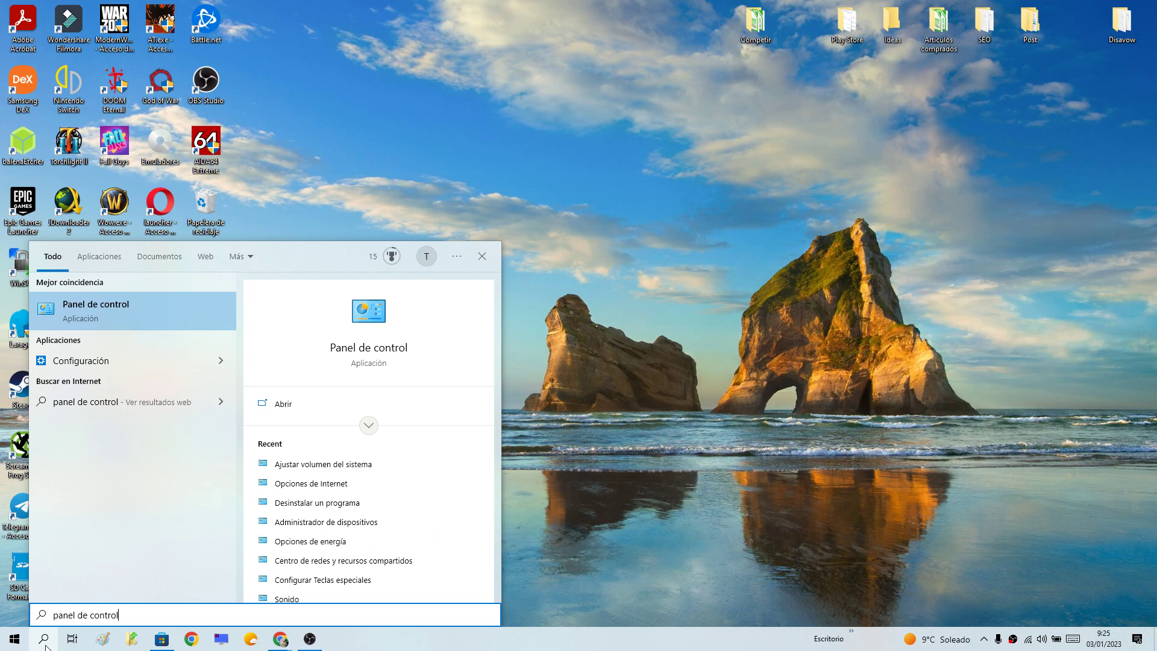
pyautogui.click(147, 312)
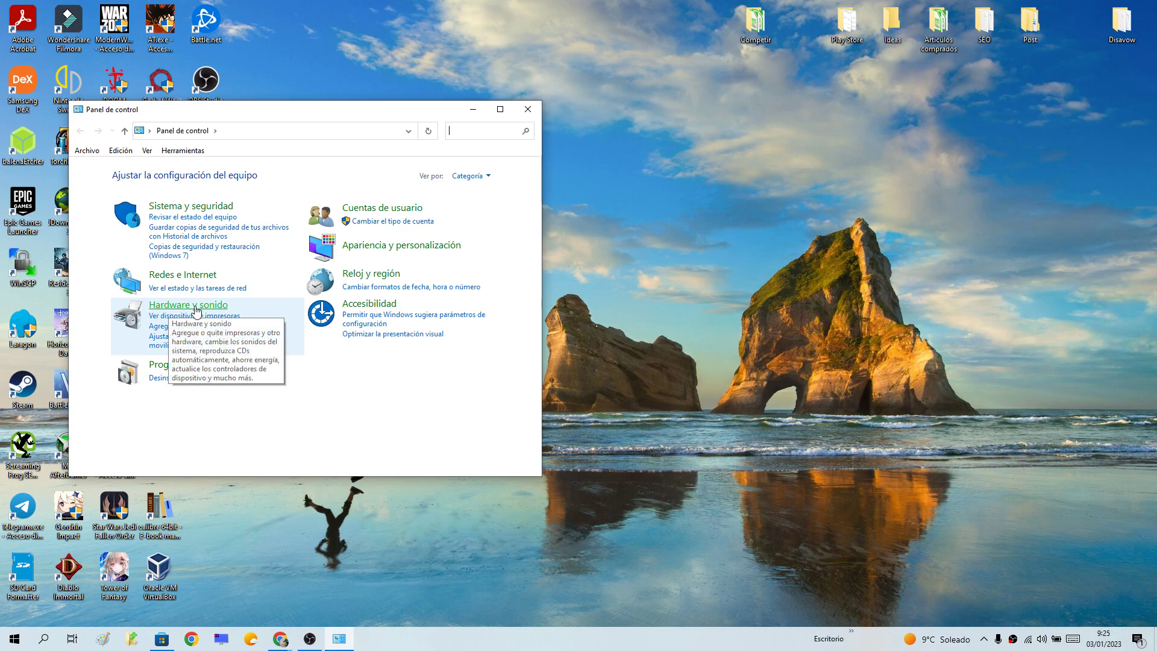
# - Open the volume mixer through Hardware y sonido with Ajustar volumen del sistema, and close both the mixer and Panel de control
pyautogui.click(193, 306)
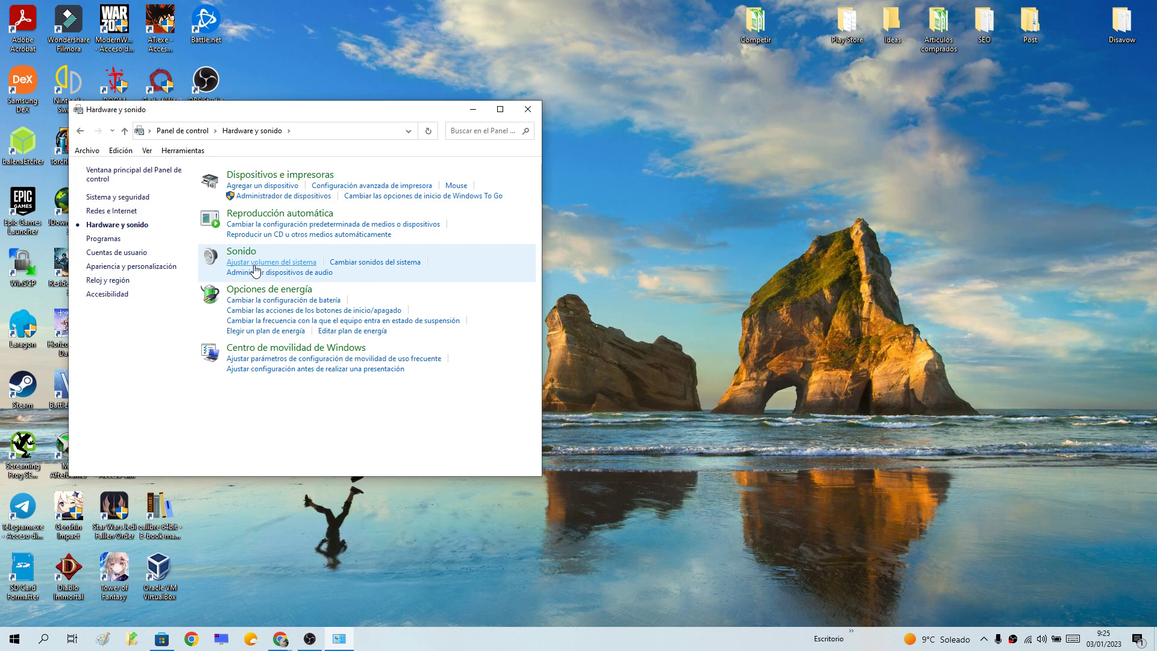
pyautogui.click(254, 269)
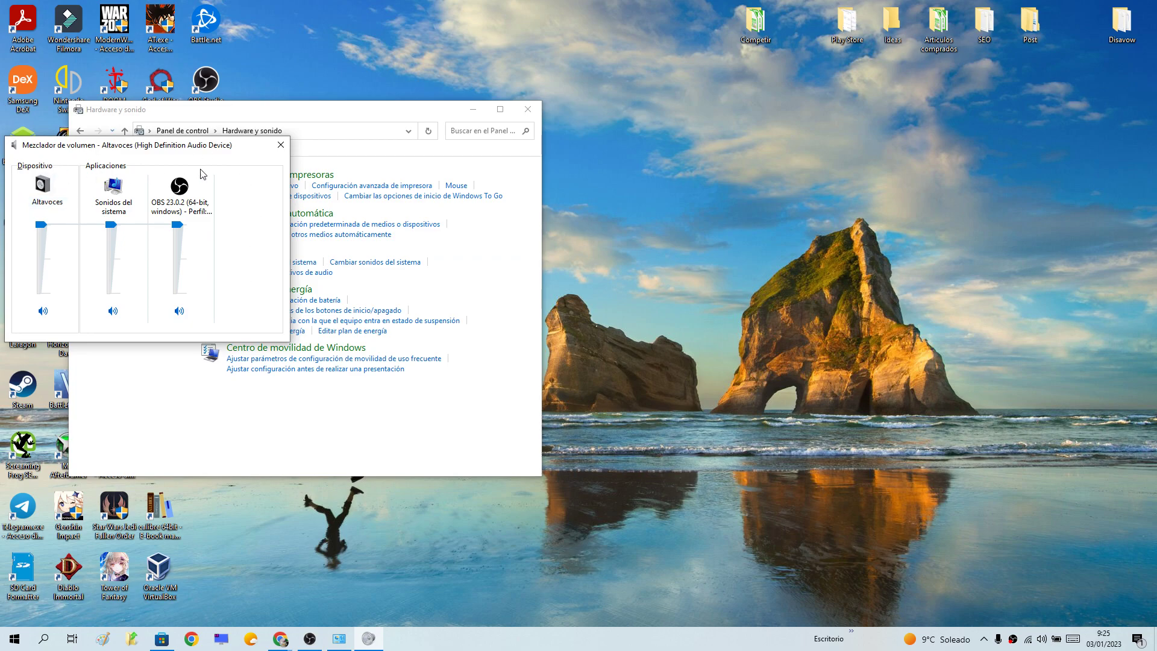
pyautogui.click(280, 146)
pyautogui.click(527, 109)
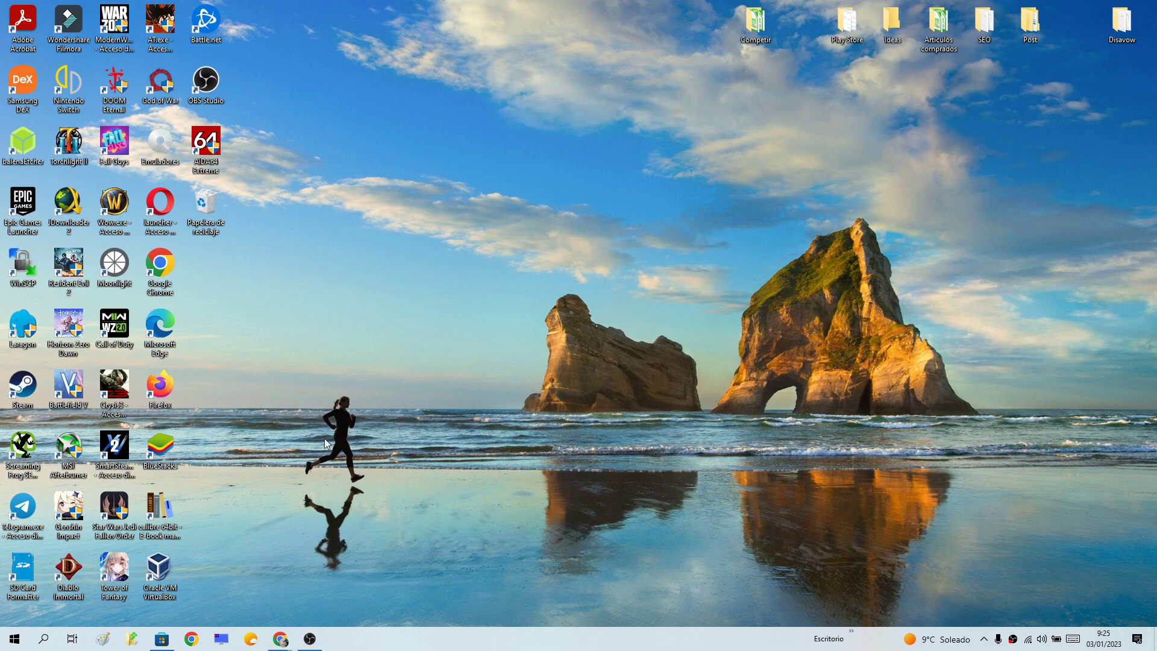
# - Search Windows for "powershell" and open Windows PowerShell
pyautogui.click(44, 640)
pyautogui.write('powershell')
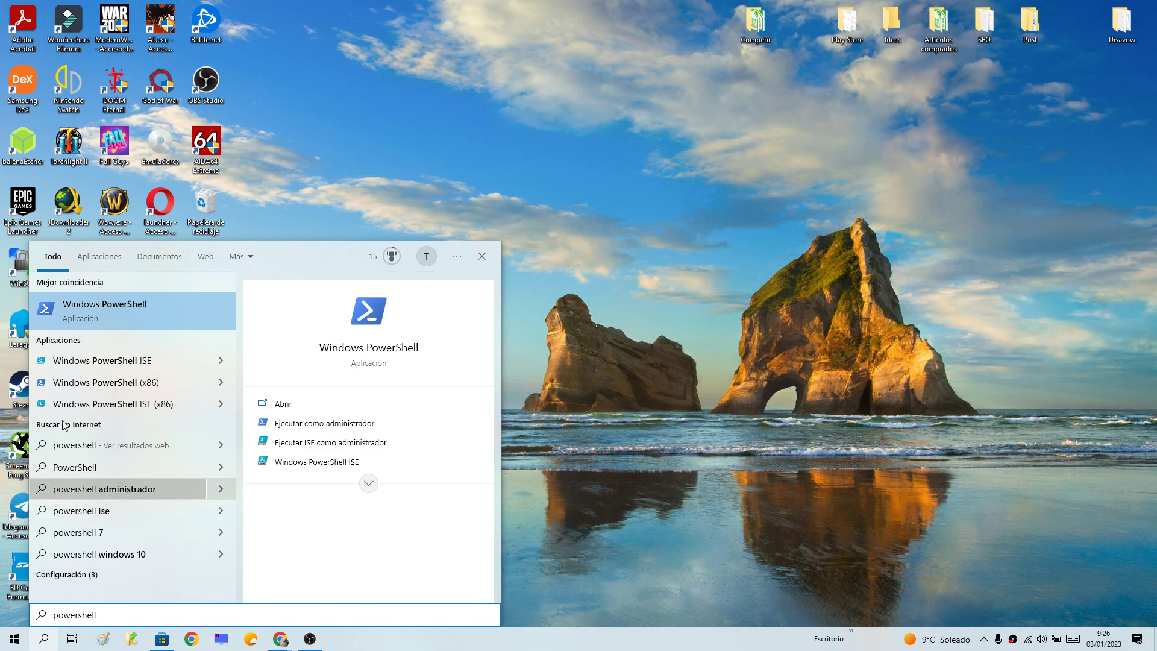
pyautogui.click(150, 306)
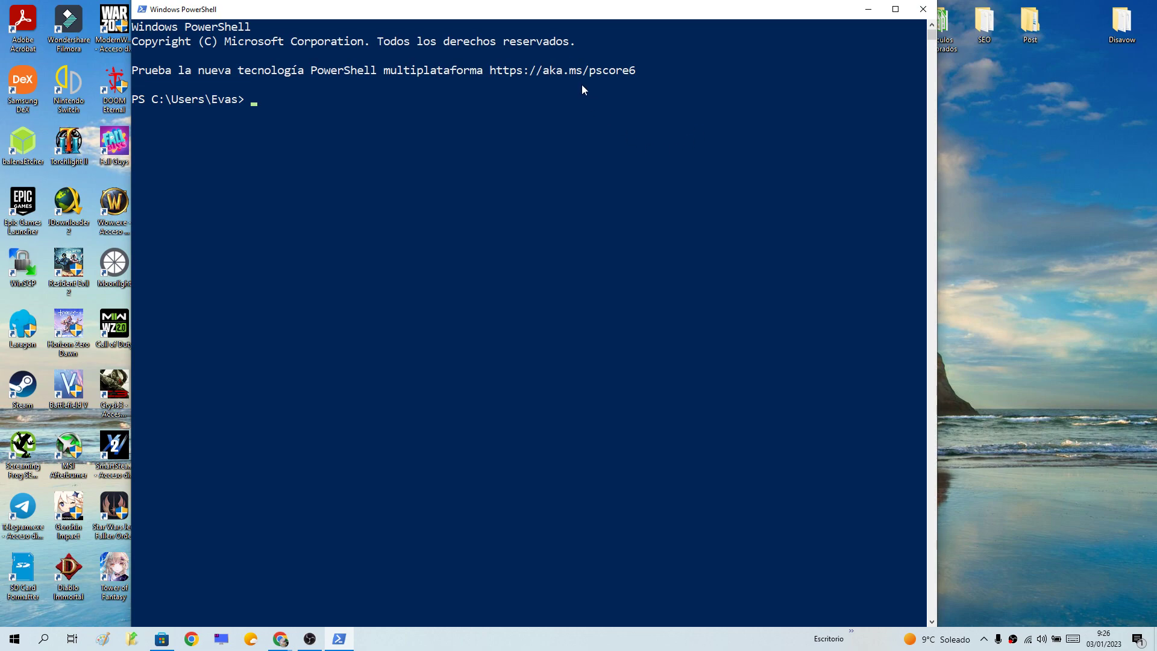
# - Run the sndvol command in PowerShell to open the volume mixer, move its window clear of the prompt and close it
pyautogui.write('sndvol')
pyautogui.press('Return')
pyautogui.press('Return')
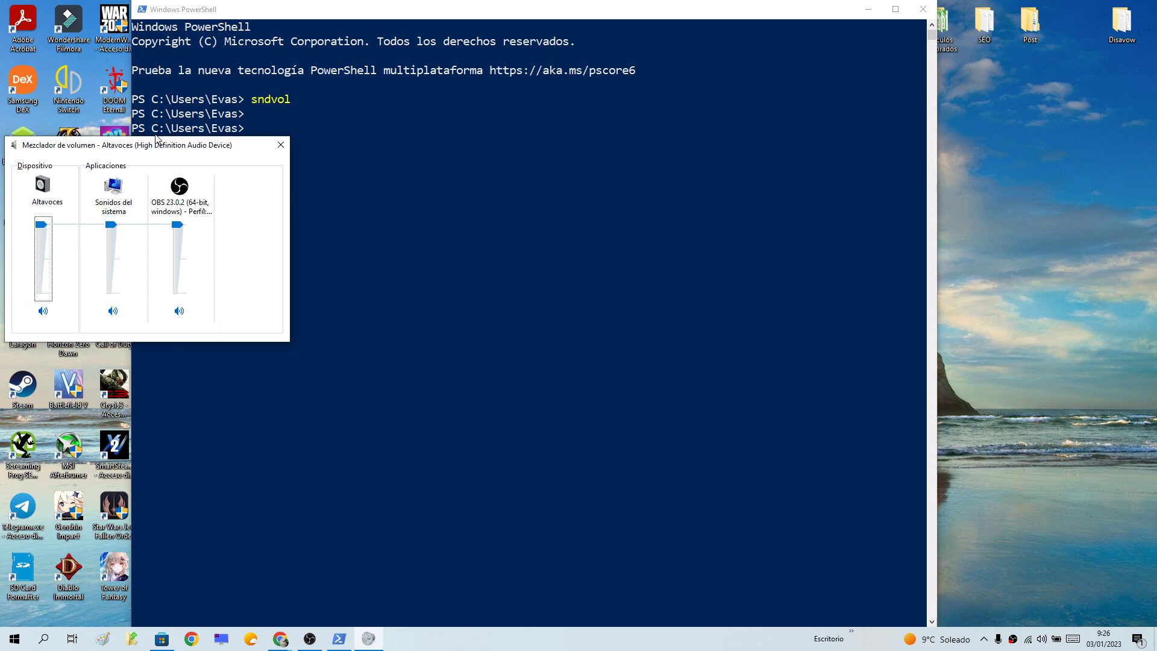
pyautogui.moveTo(155, 145); pyautogui.dragTo(452, 149)
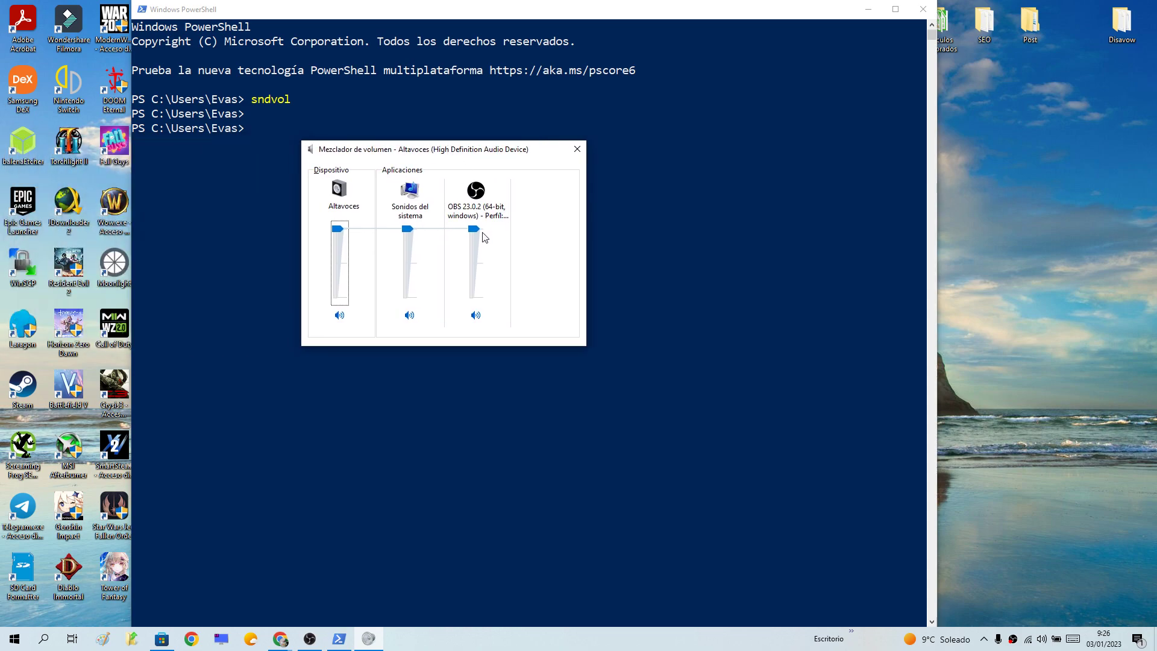
pyautogui.click(577, 149)
# - Highlight the sndvol command in PowerShell and in the tutowin10.com article in Chrome, and close PowerShell
pyautogui.moveTo(252, 100); pyautogui.dragTo(304, 102)
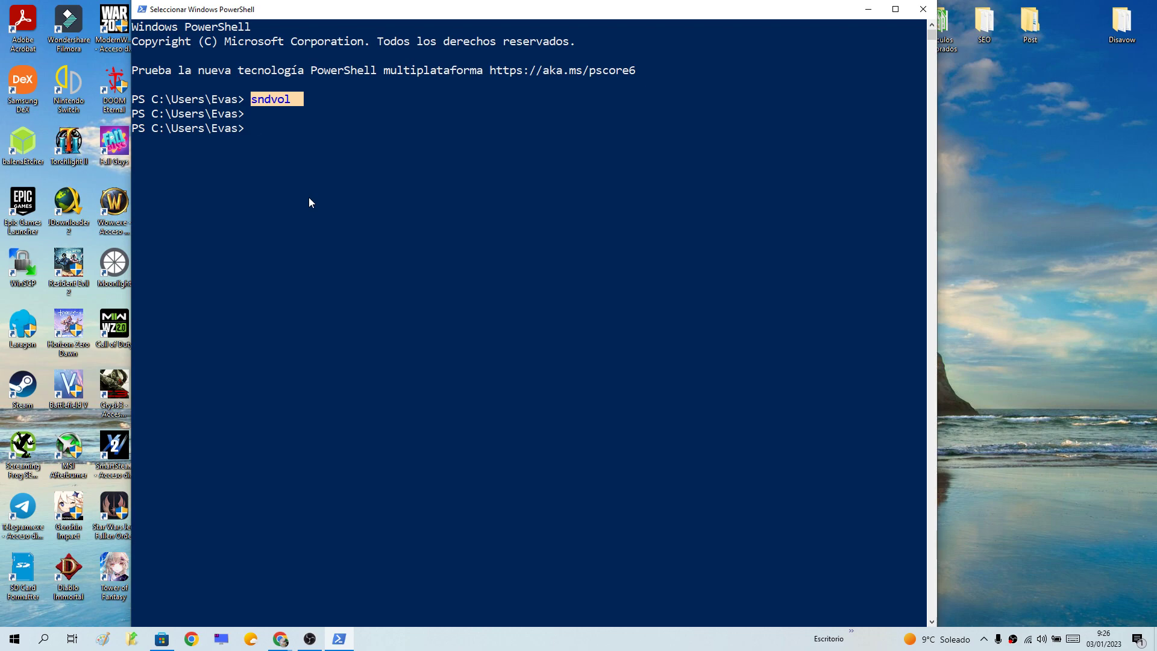
pyautogui.moveTo(280, 639)
pyautogui.click(403, 565)
pyautogui.moveTo(1152, 71); pyautogui.dragTo(1154, 383)
pyautogui.moveTo(502, 342); pyautogui.dragTo(620, 347)
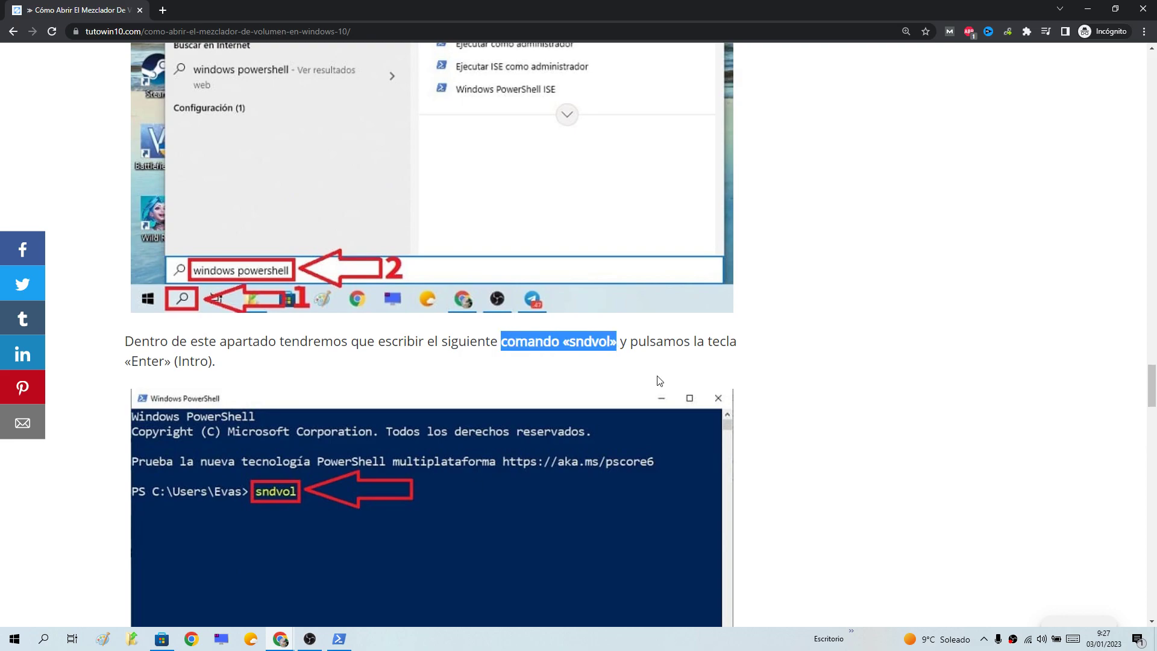
pyautogui.click(1086, 9)
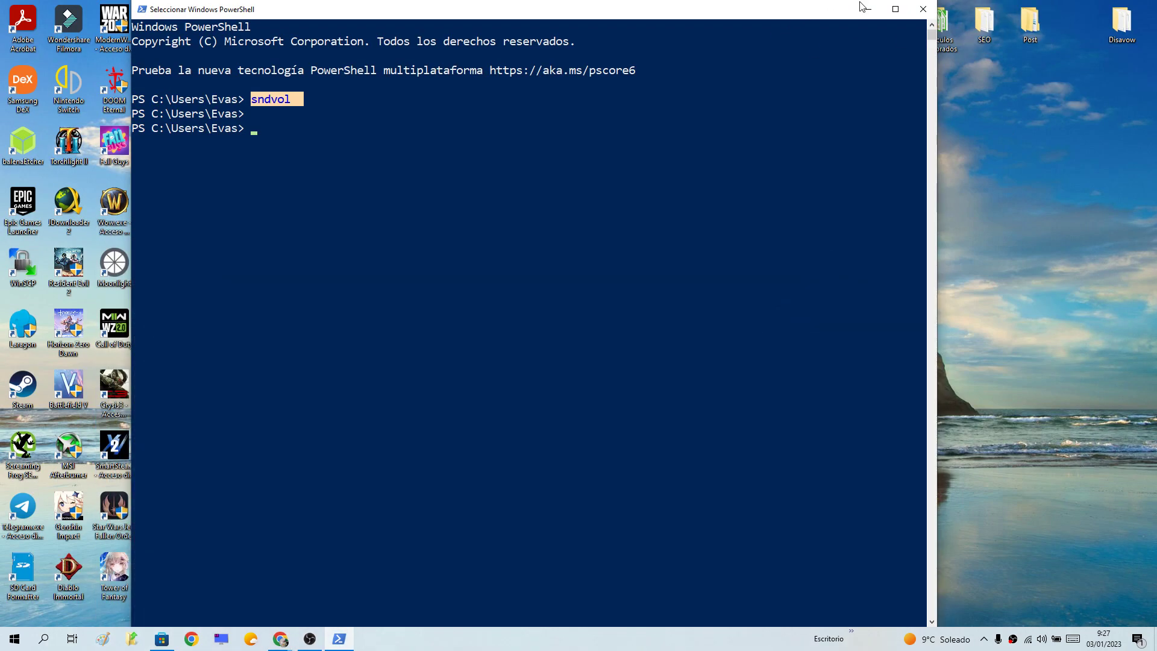
pyautogui.click(921, 9)
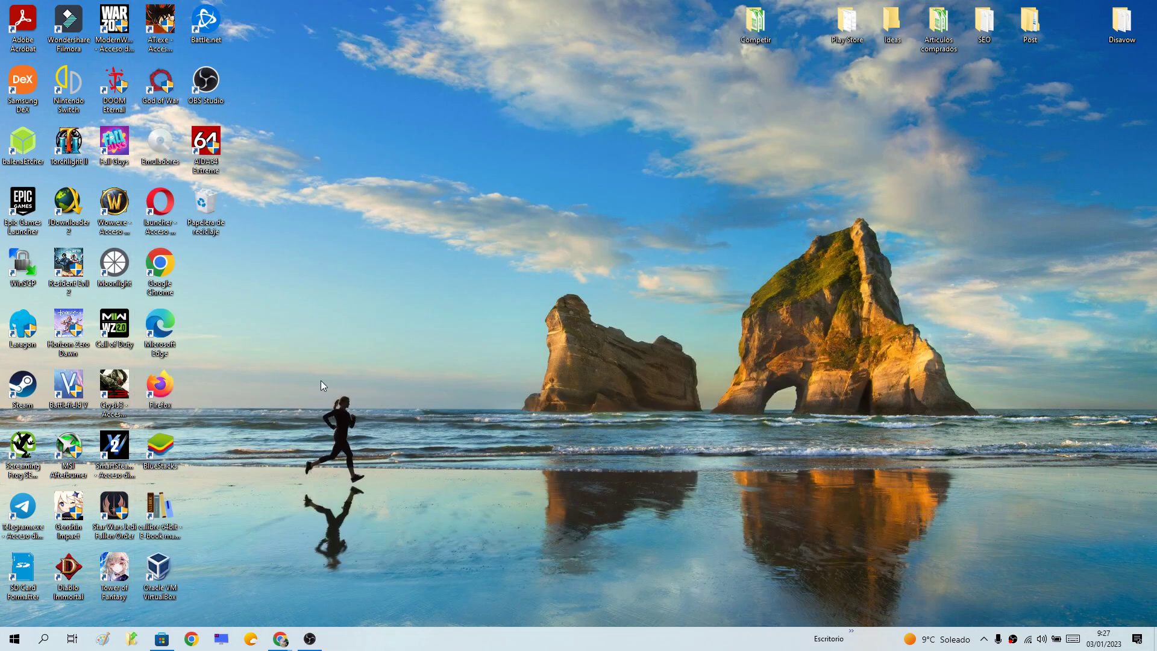
# - Search Windows for "cmd" and open the Símbolo del sistema
pyautogui.click(44, 639)
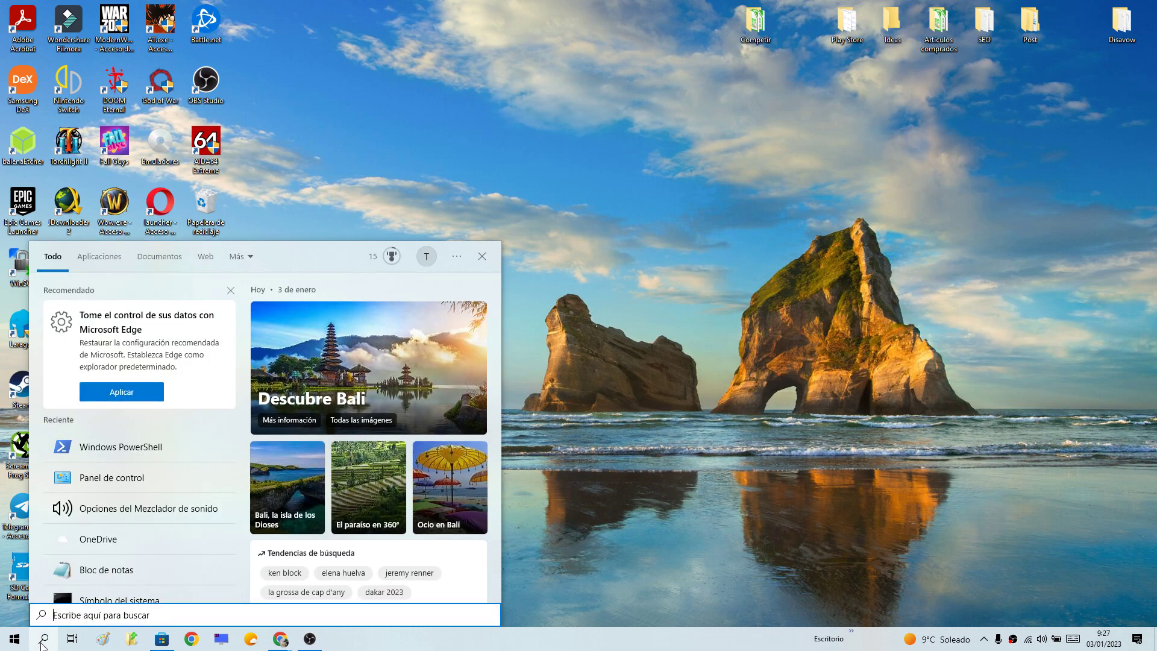
pyautogui.write('cmd')
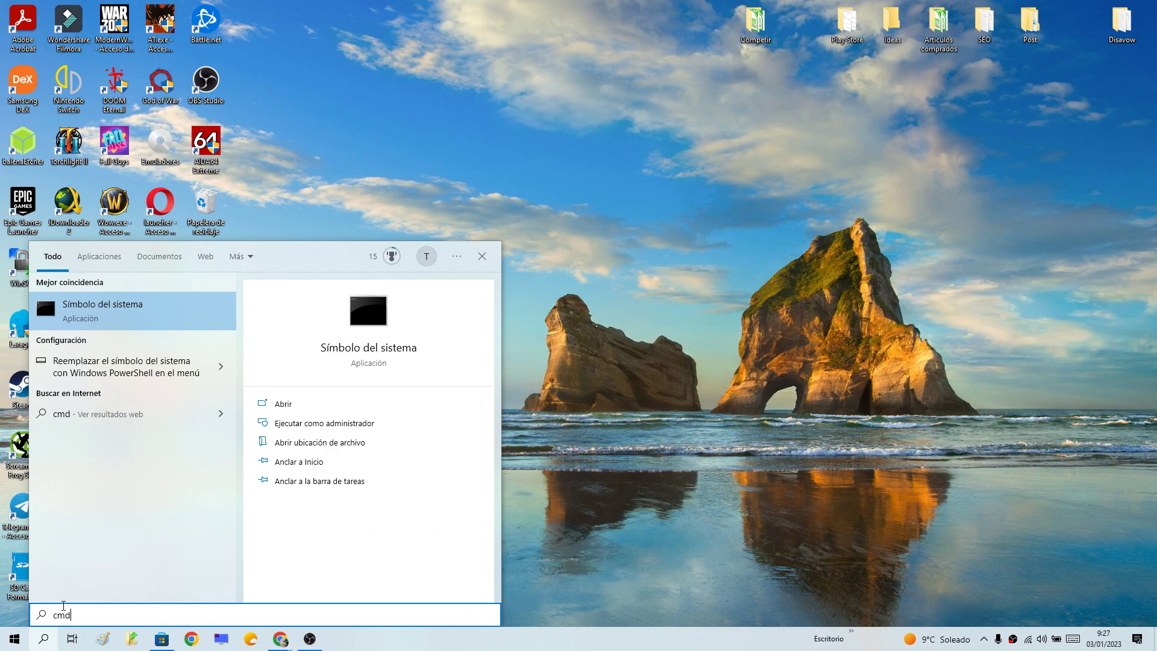
pyautogui.click(121, 310)
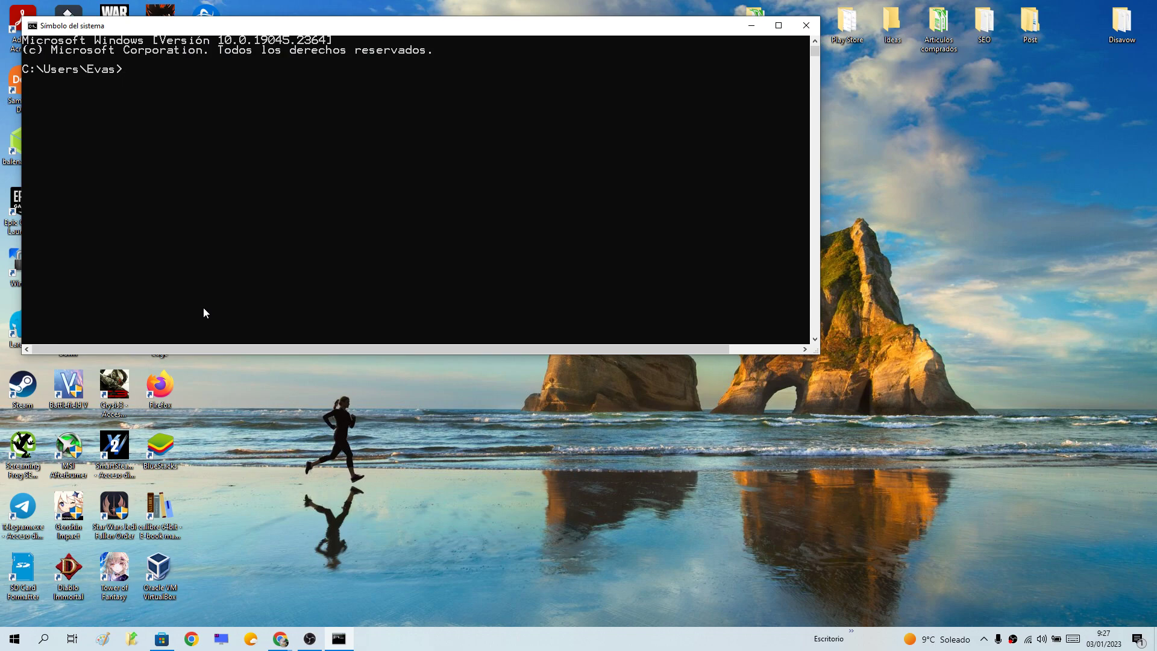
# - Run sndvol in the command prompt to open the volume mixer, and close both the prompt and the mixer
pyautogui.write('sndvol')
pyautogui.press('Return')
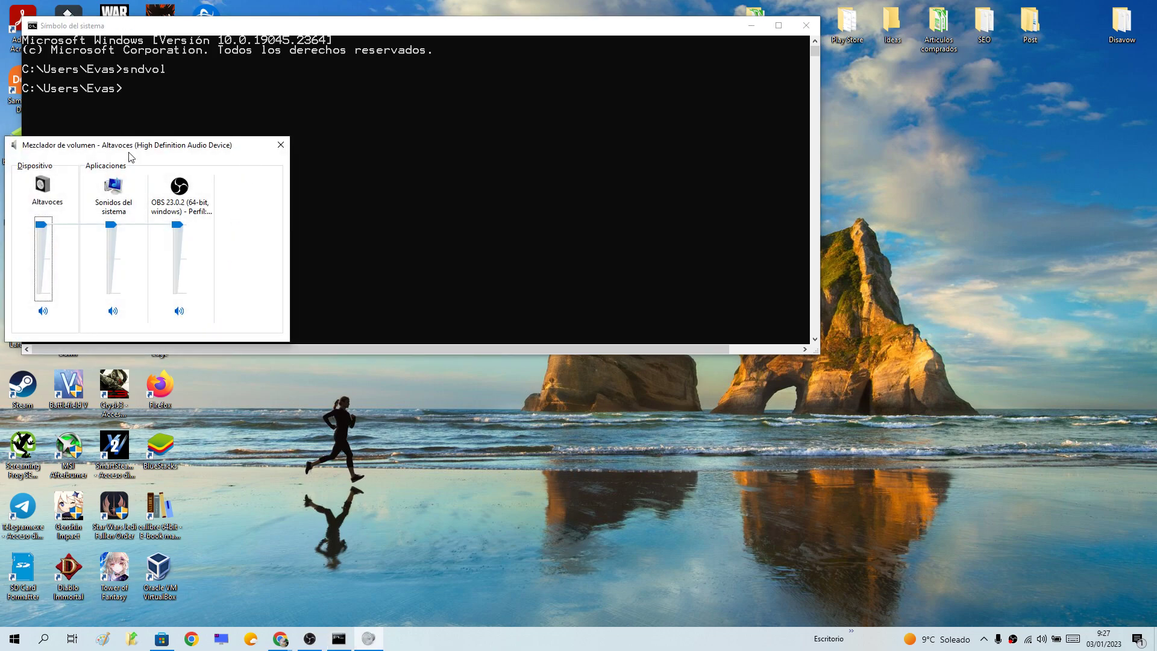
pyautogui.moveTo(123, 143); pyautogui.dragTo(480, 193)
pyautogui.click(414, 219)
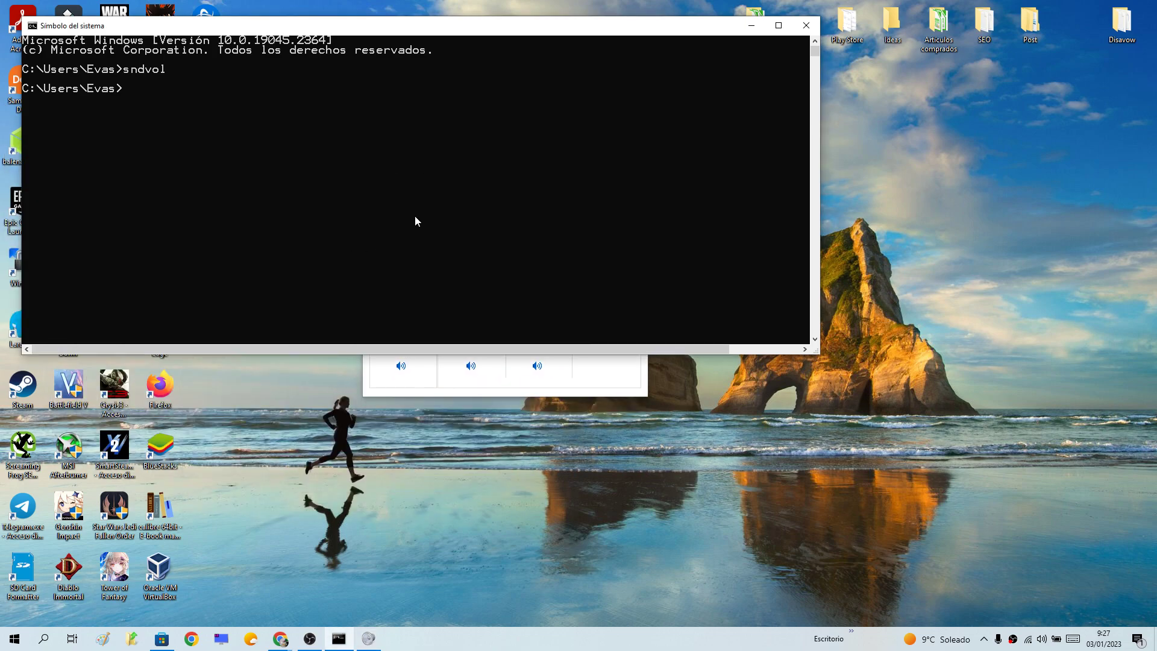
pyautogui.click(806, 26)
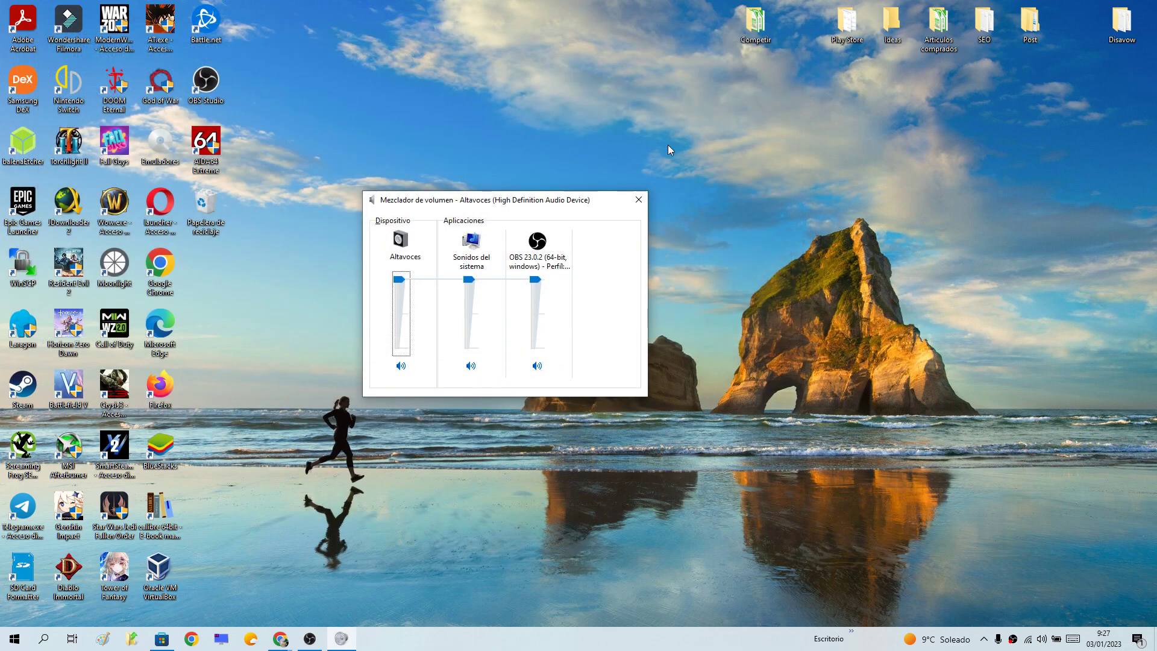
pyautogui.click(639, 199)
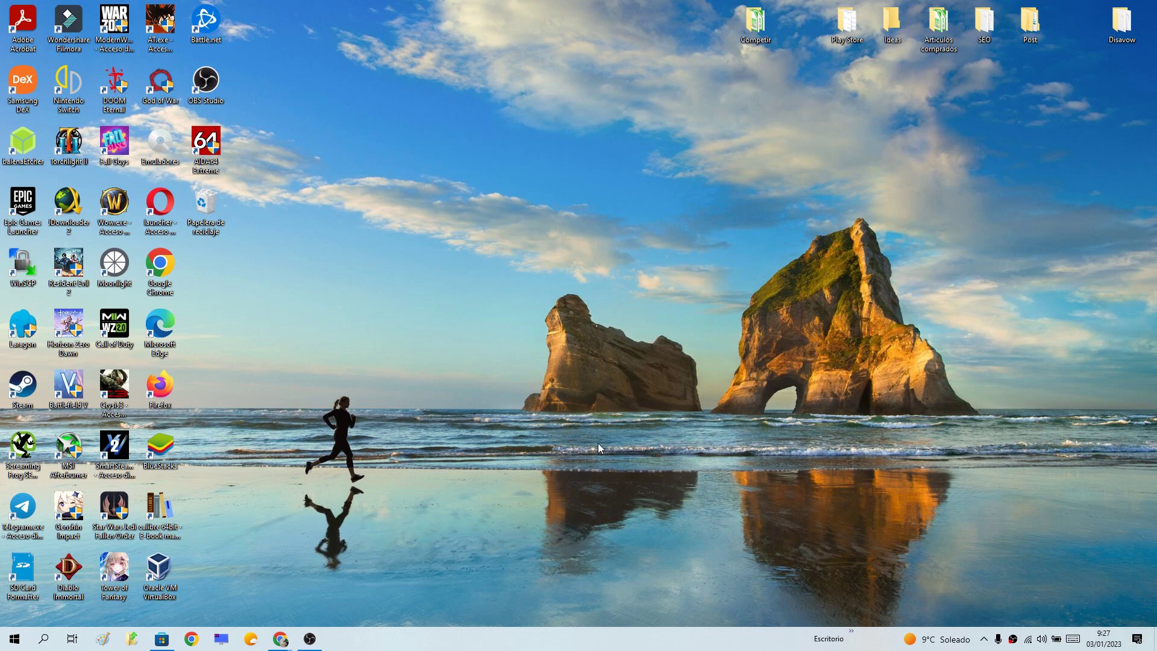
# - Open the volume mixer by running sndvol from the Ejecutar dialog, and close the mixer
pyautogui.rightClick(14, 639)
pyautogui.click(301, 482)
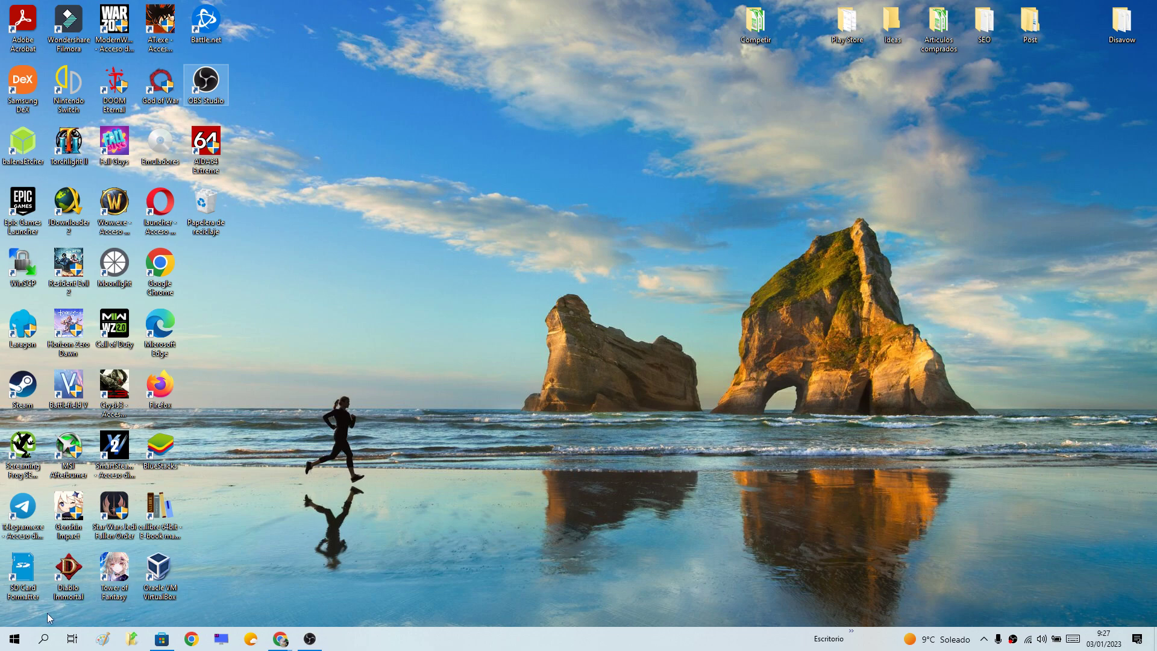
pyautogui.rightClick(13, 642)
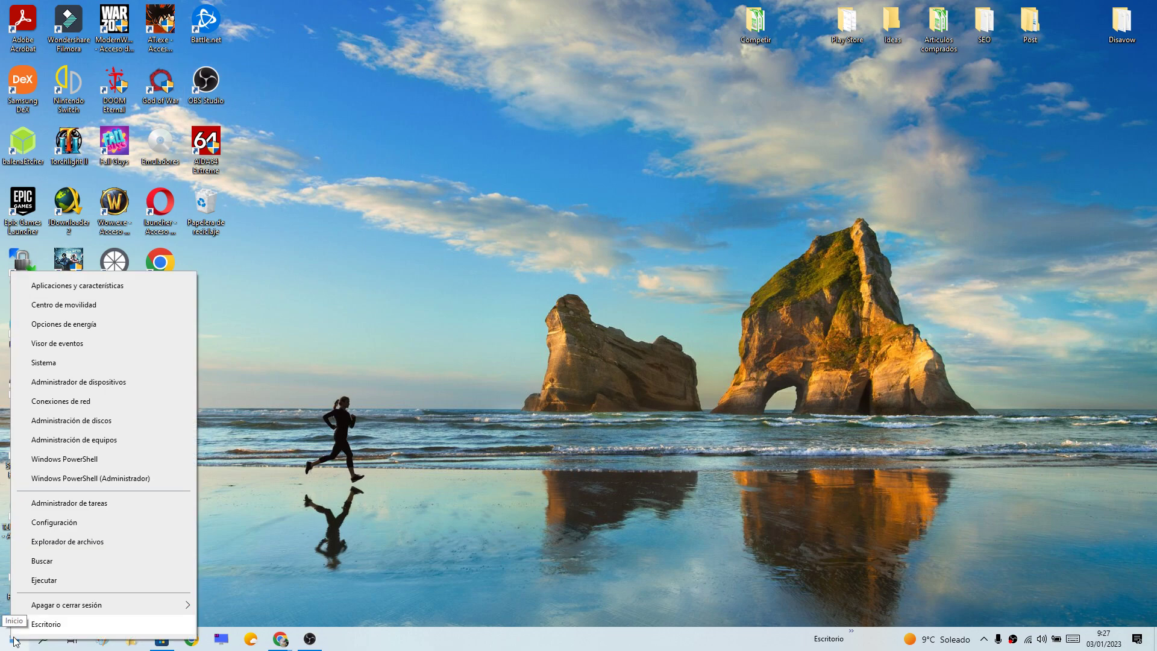
pyautogui.click(44, 580)
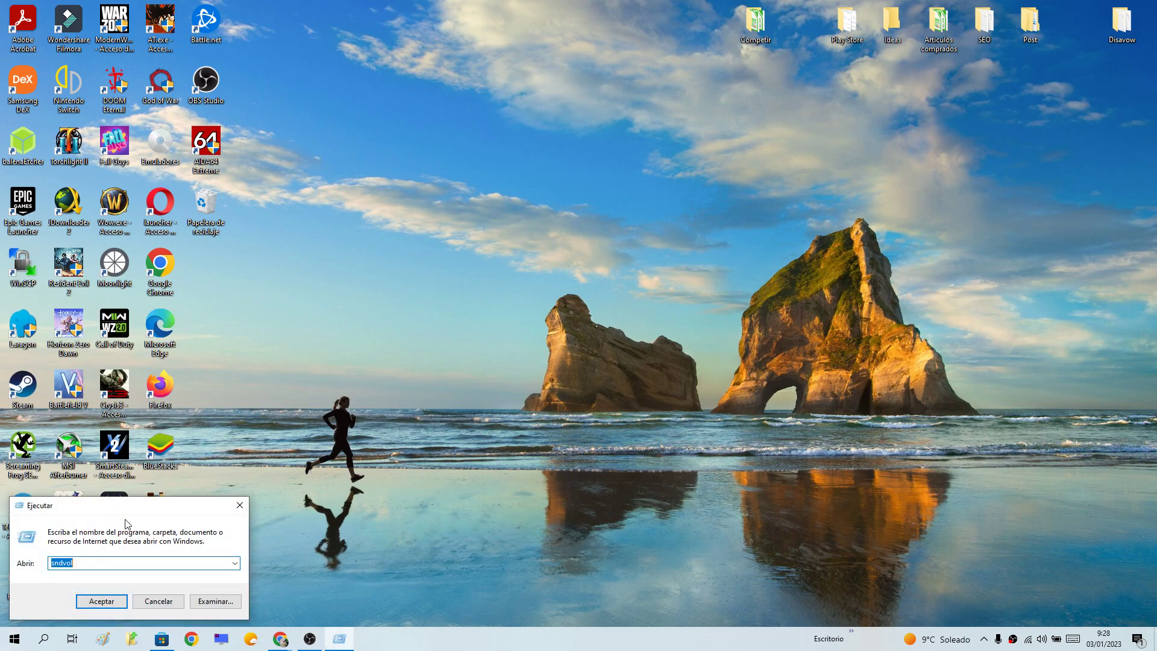
pyautogui.moveTo(124, 508); pyautogui.dragTo(335, 311)
pyautogui.click(315, 366)
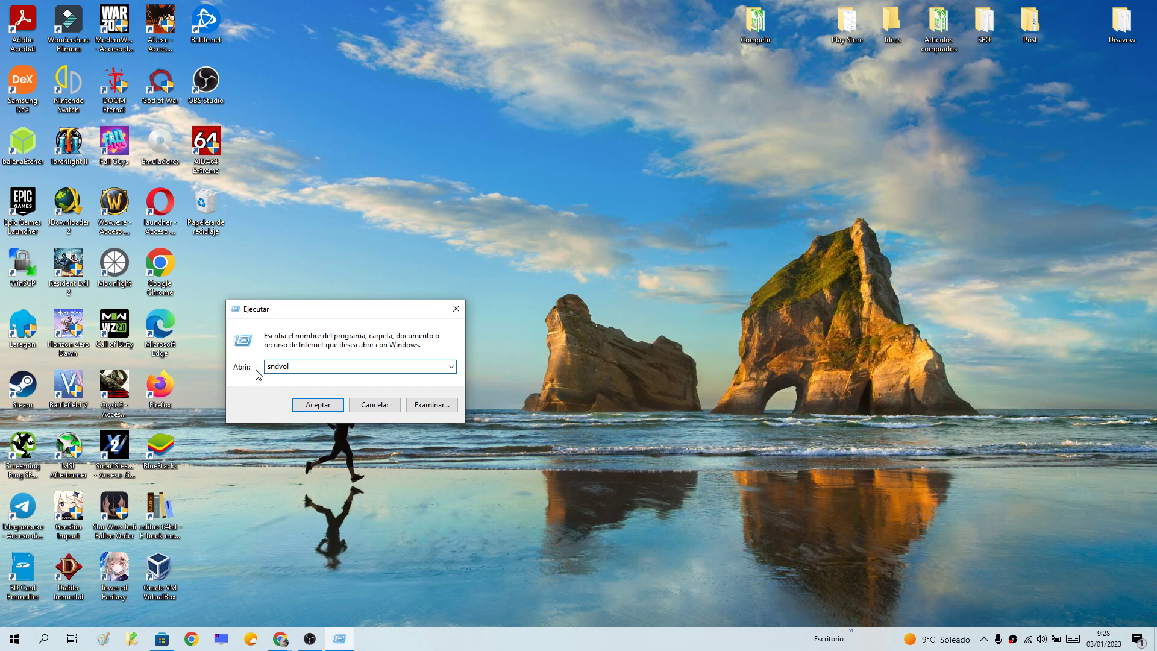
pyautogui.moveTo(268, 366); pyautogui.dragTo(297, 368)
pyautogui.click(317, 404)
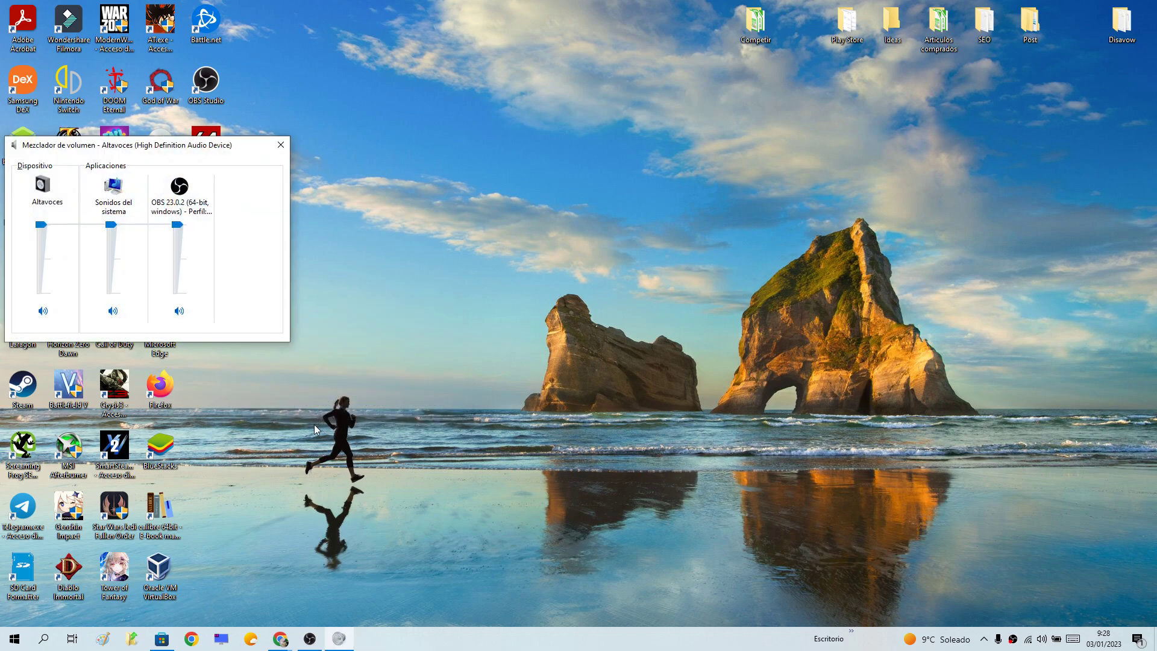
pyautogui.moveTo(109, 149); pyautogui.dragTo(446, 171)
pyautogui.click(617, 165)
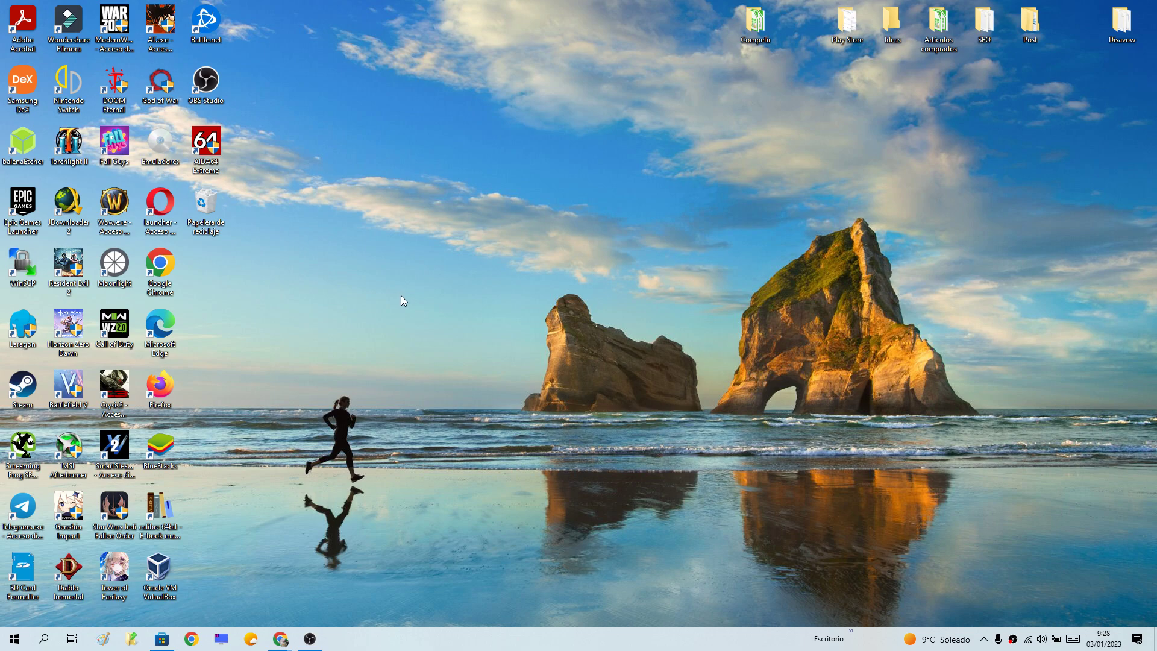
# - Search Windows for "sndvol", open the volume mixer from the matching command and close it
pyautogui.click(47, 645)
pyautogui.write('sndvol')
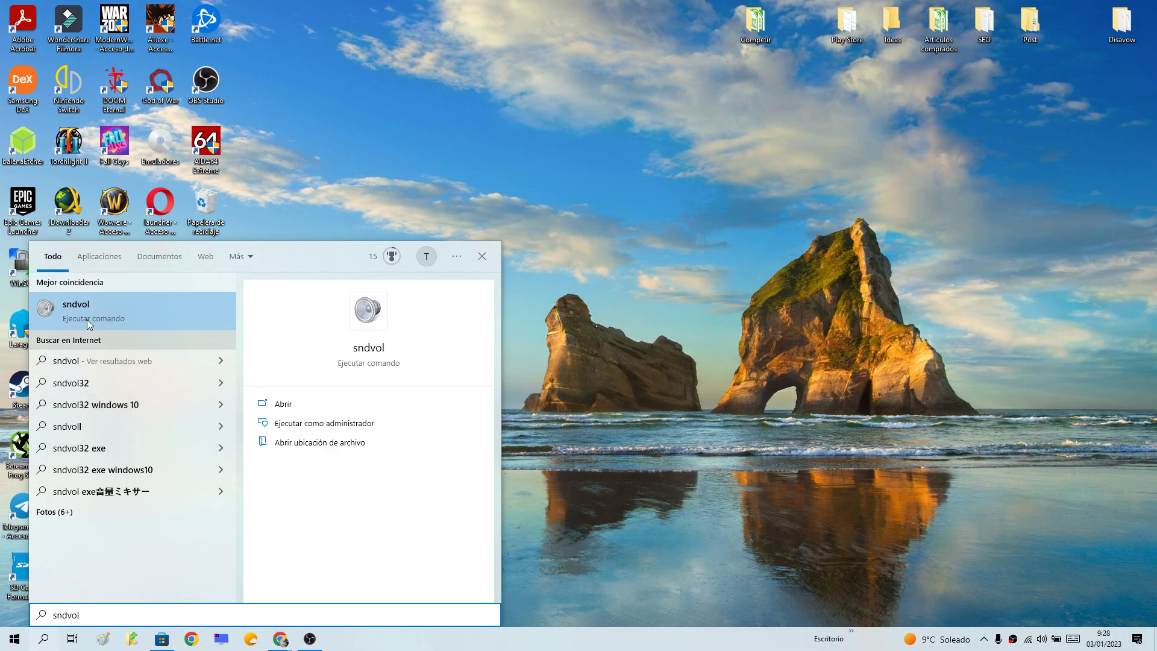
pyautogui.click(110, 305)
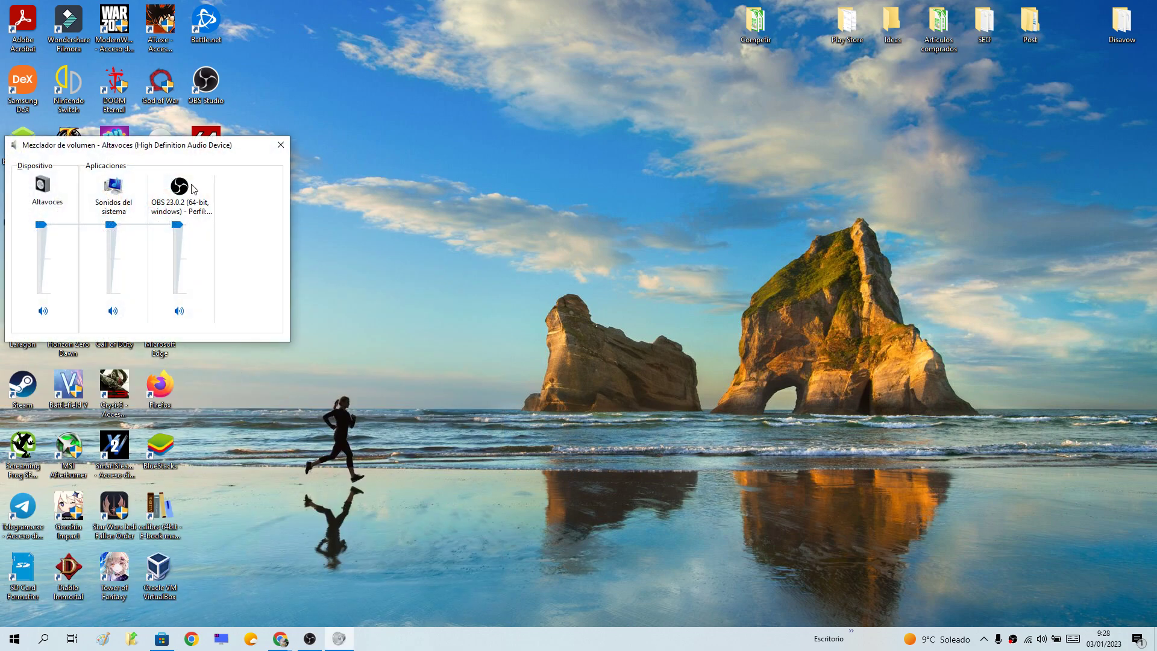
pyautogui.moveTo(168, 153); pyautogui.dragTo(547, 132)
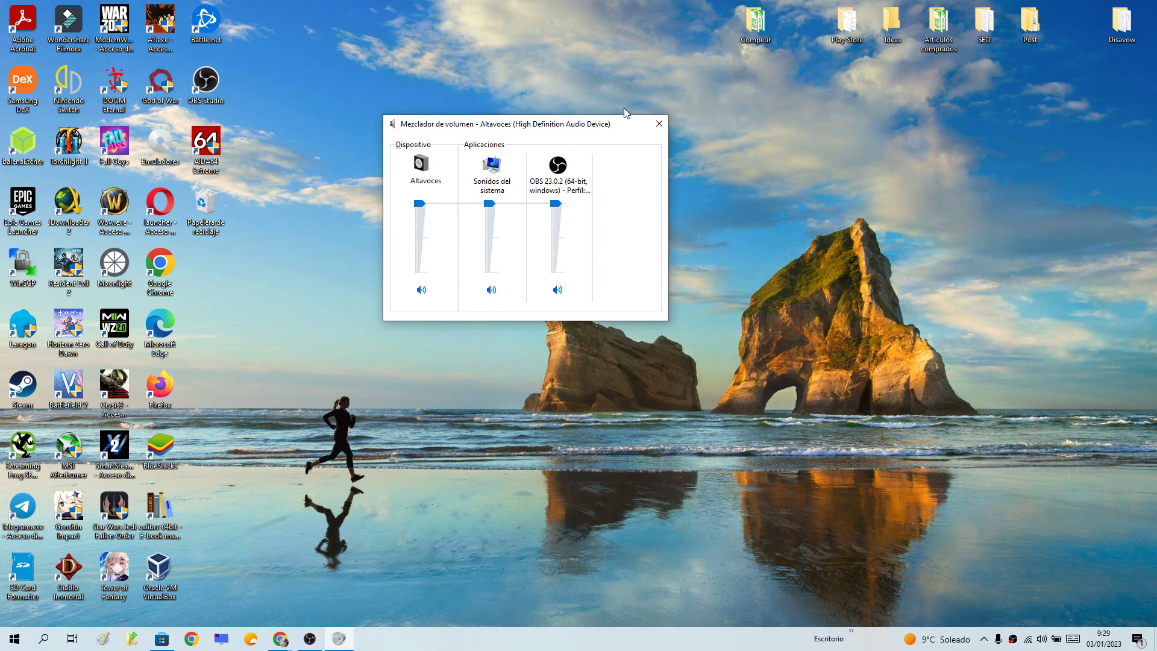
pyautogui.click(658, 123)
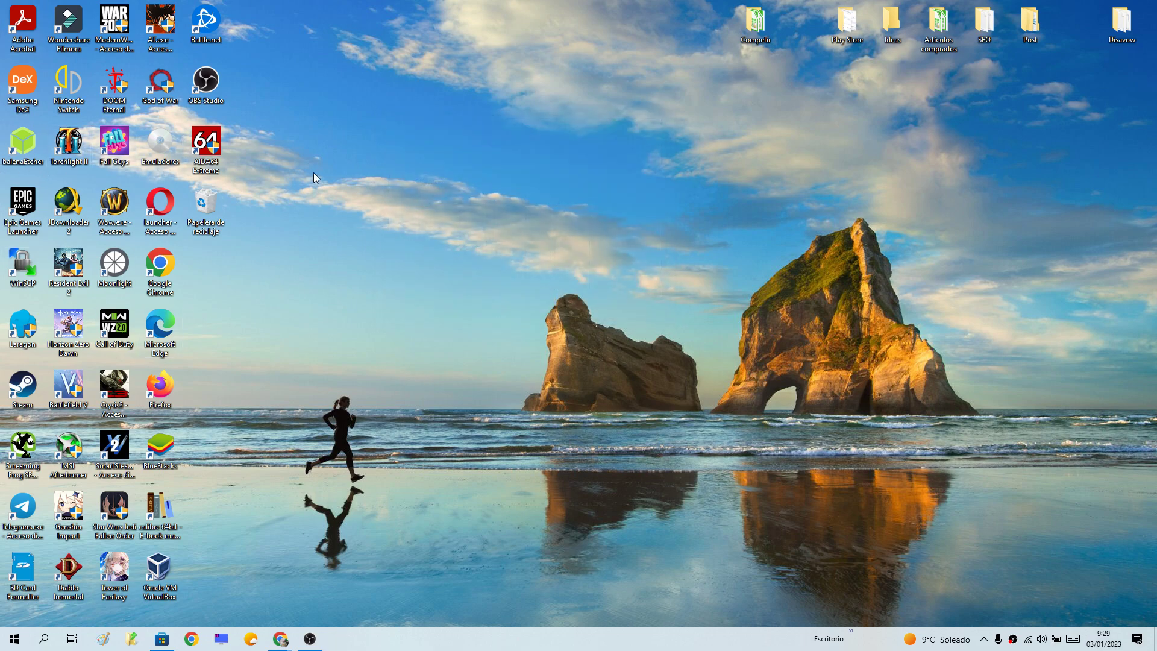